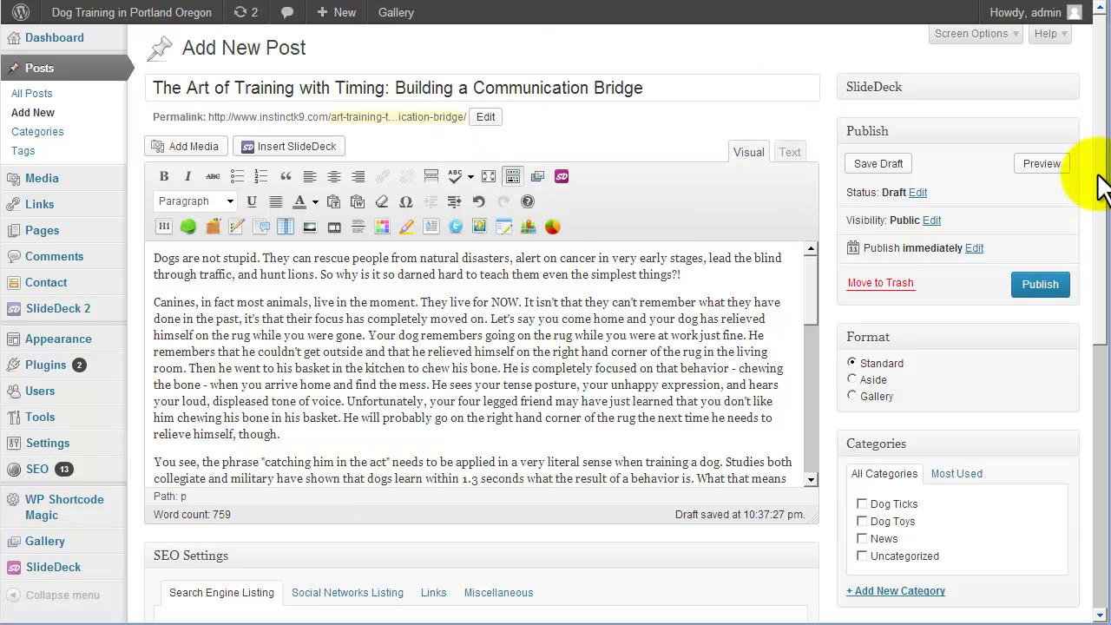
# Examine the Categories and Tags settings of the new post
pyautogui.scroll(-1, 1099, 178)
pyautogui.scroll(1, 1096, 209)
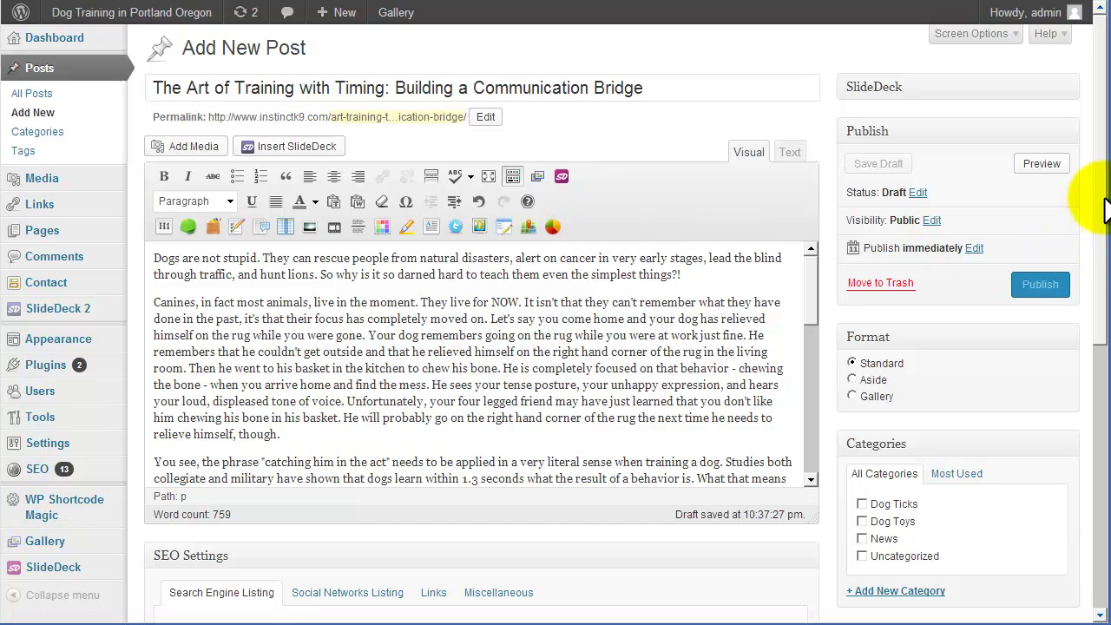
pyautogui.scroll(-2, 1101, 200)
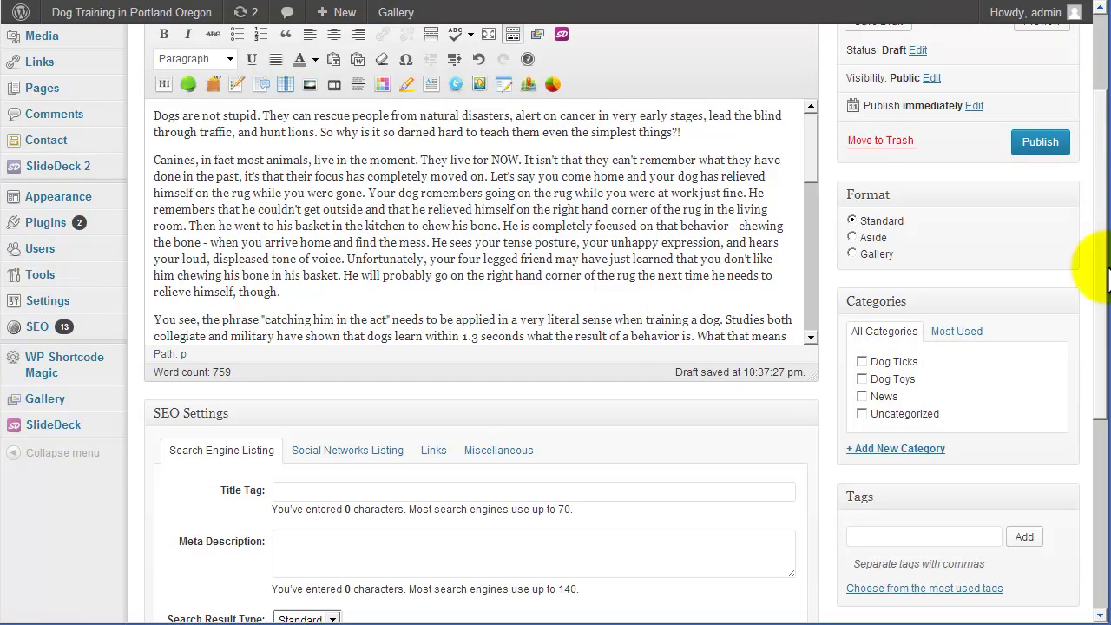
pyautogui.scroll(-2, 1107, 278)
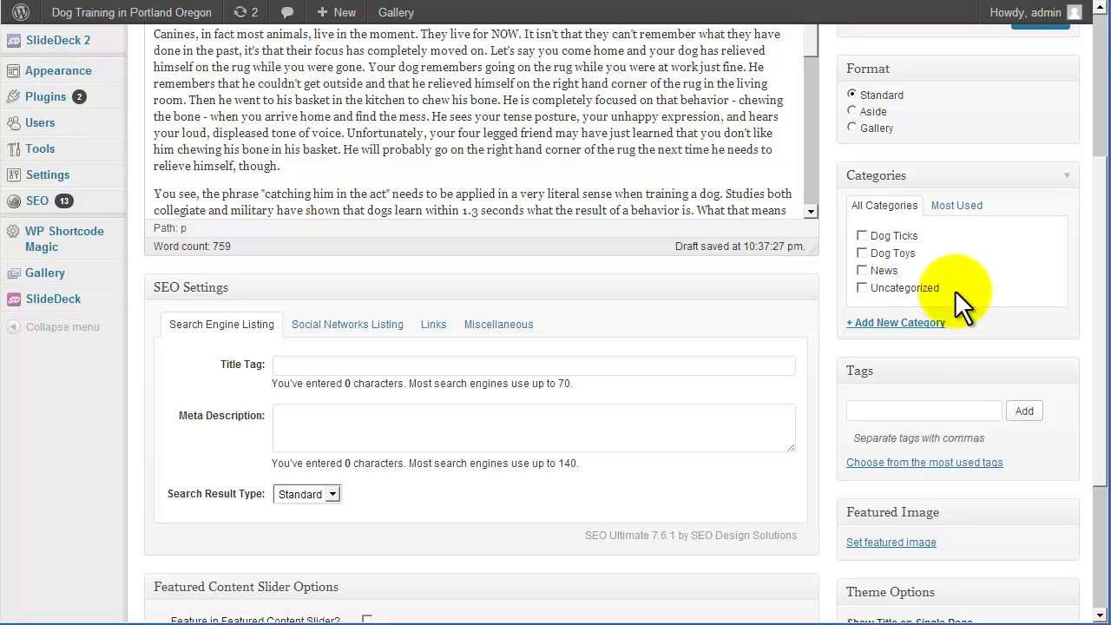
pyautogui.click(903, 415)
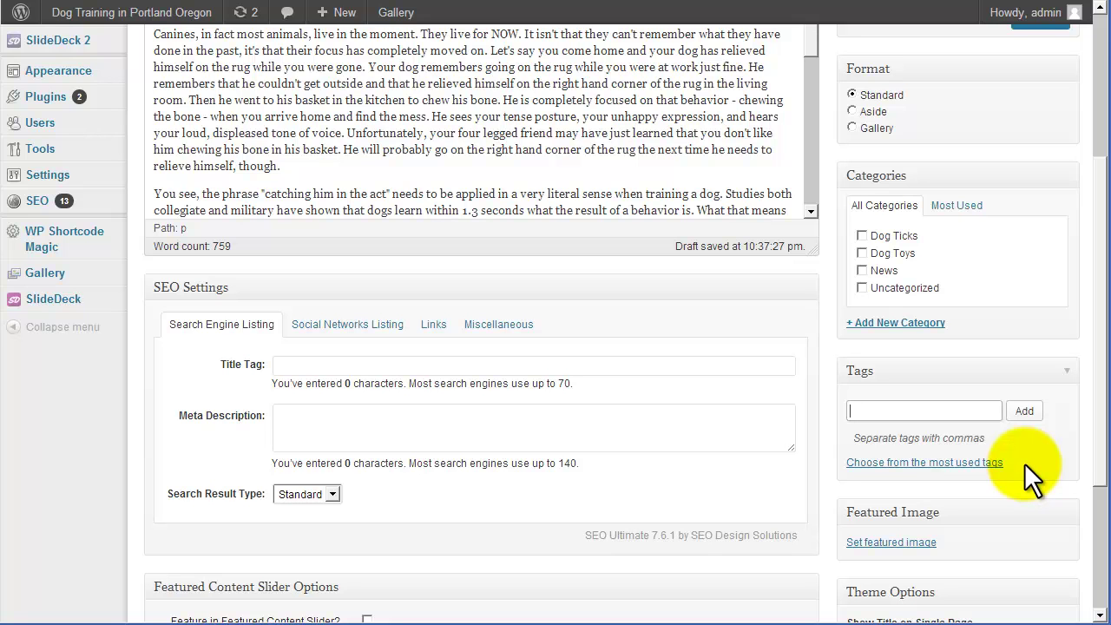
pyautogui.click(988, 415)
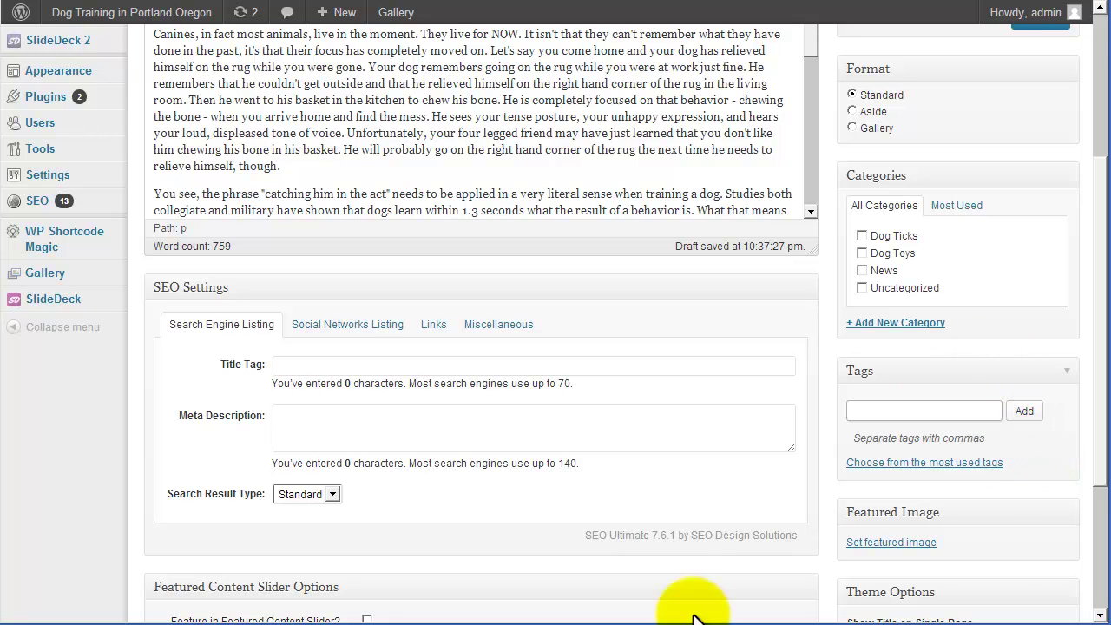
# Switch to the NoteTab Light document and copy the category name "Training Fundamentals"
pyautogui.hotkey('alt', 'Tab')
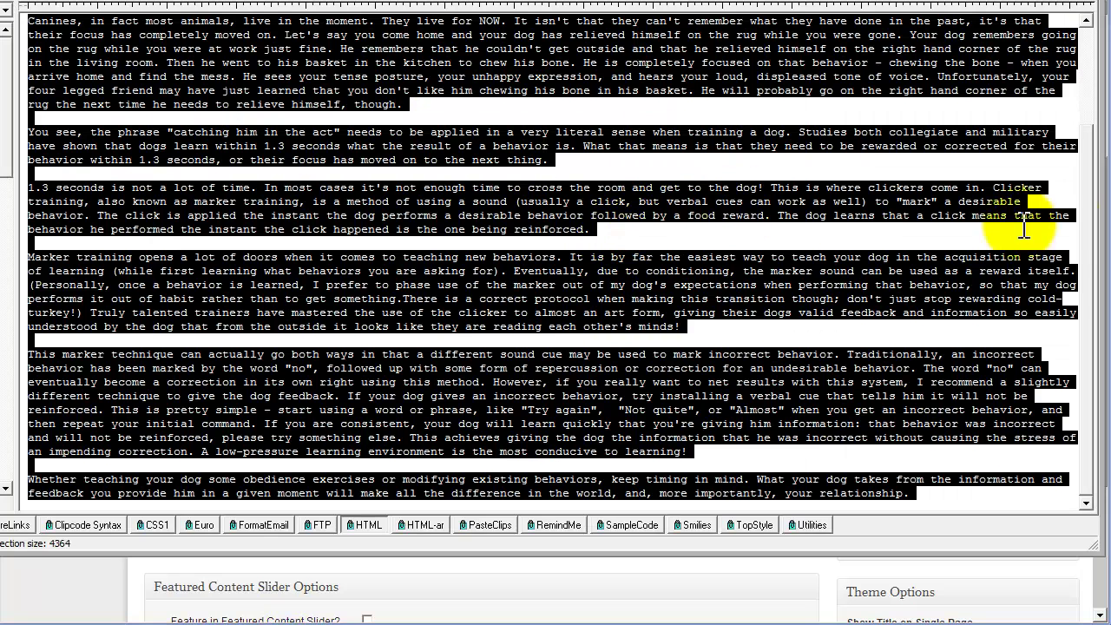
pyautogui.click(1089, 223)
pyautogui.moveTo(1089, 224); pyautogui.dragTo(1092, 62)
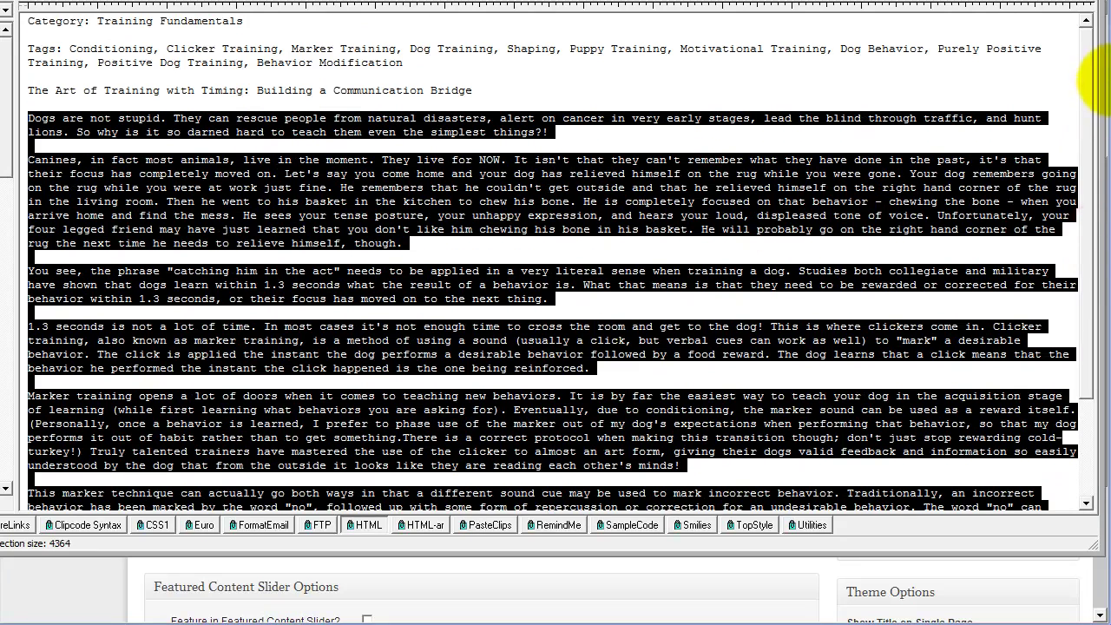
pyautogui.click(219, 57)
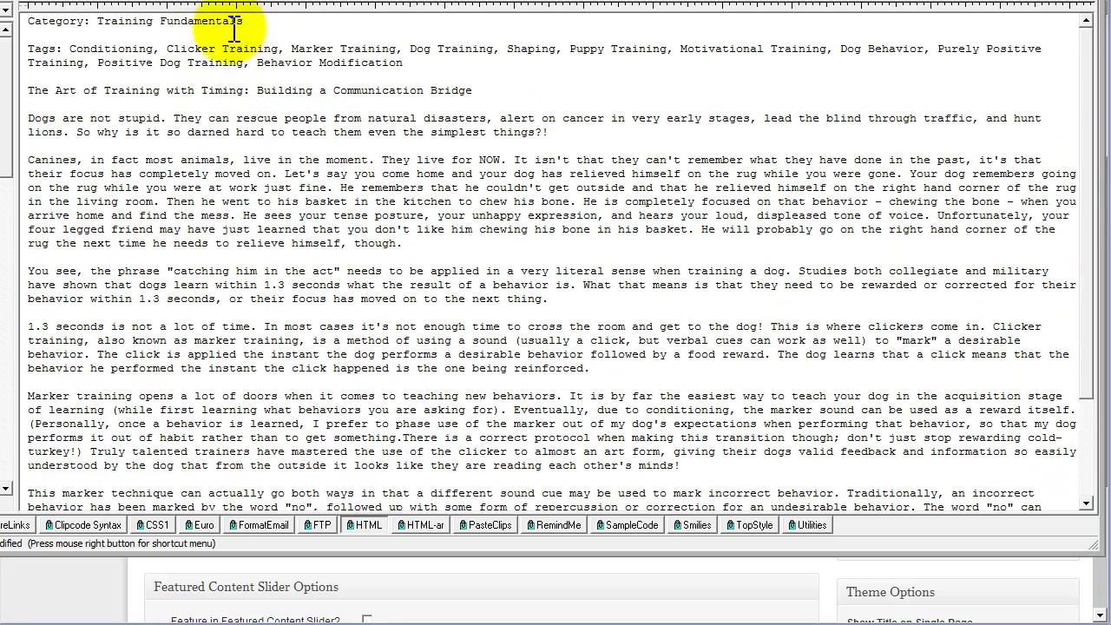
pyautogui.moveTo(244, 20); pyautogui.dragTo(98, 25)
pyautogui.rightClick(113, 22)
pyautogui.click(147, 103)
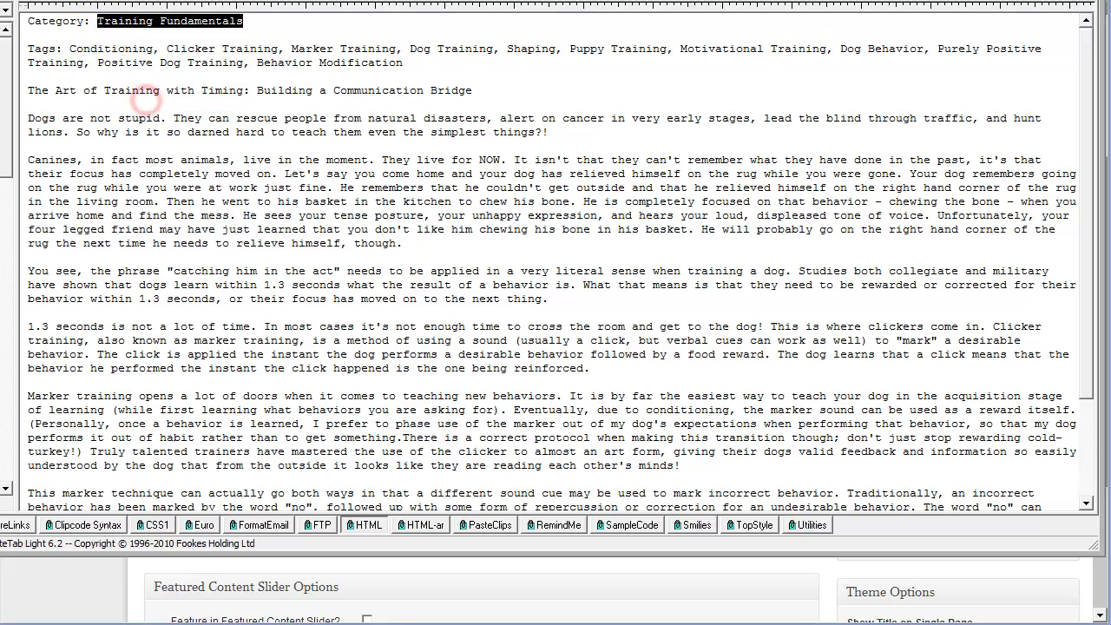
# Return to the WordPress post and start a new category named "Training Fundamentals"
pyautogui.hotkey('alt', 'Tab')
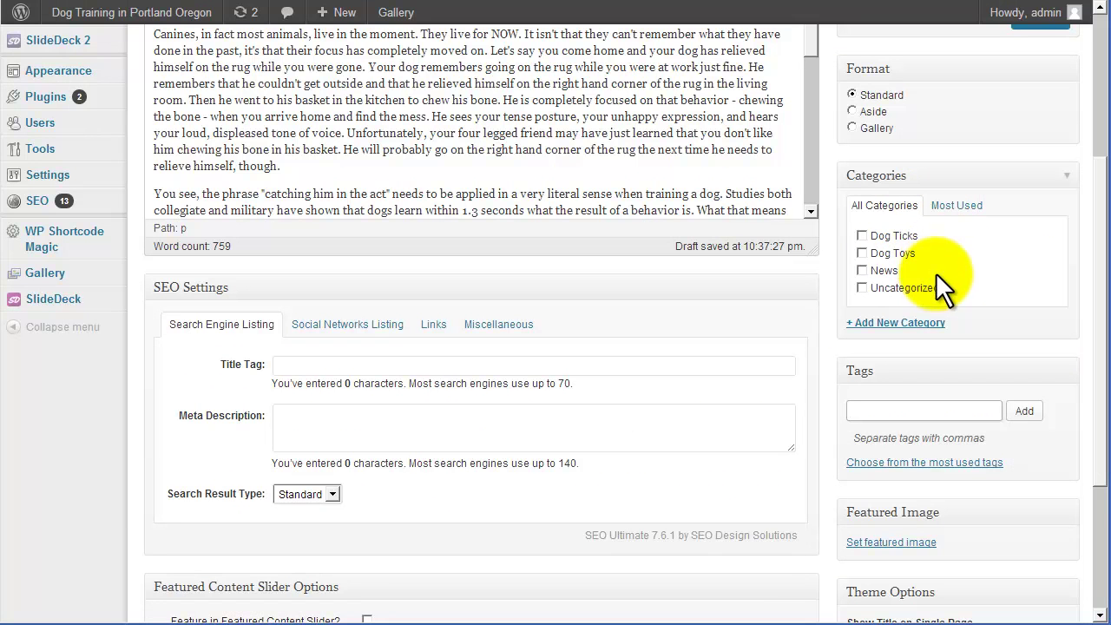
pyautogui.click(905, 325)
pyautogui.click(910, 351)
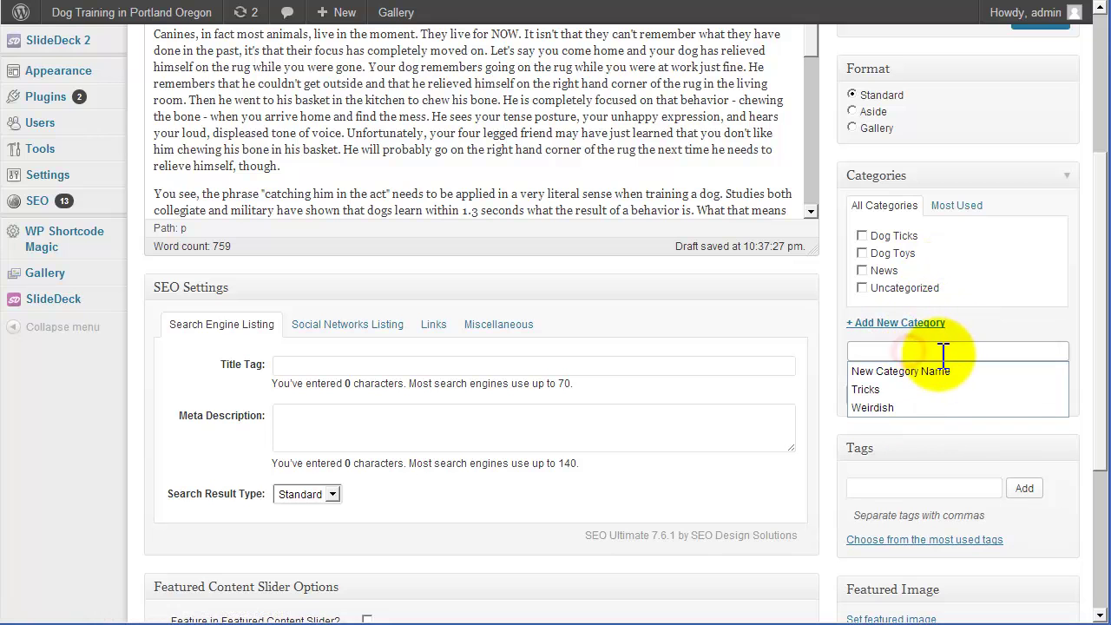
pyautogui.hotkey('ctrl', 'v')
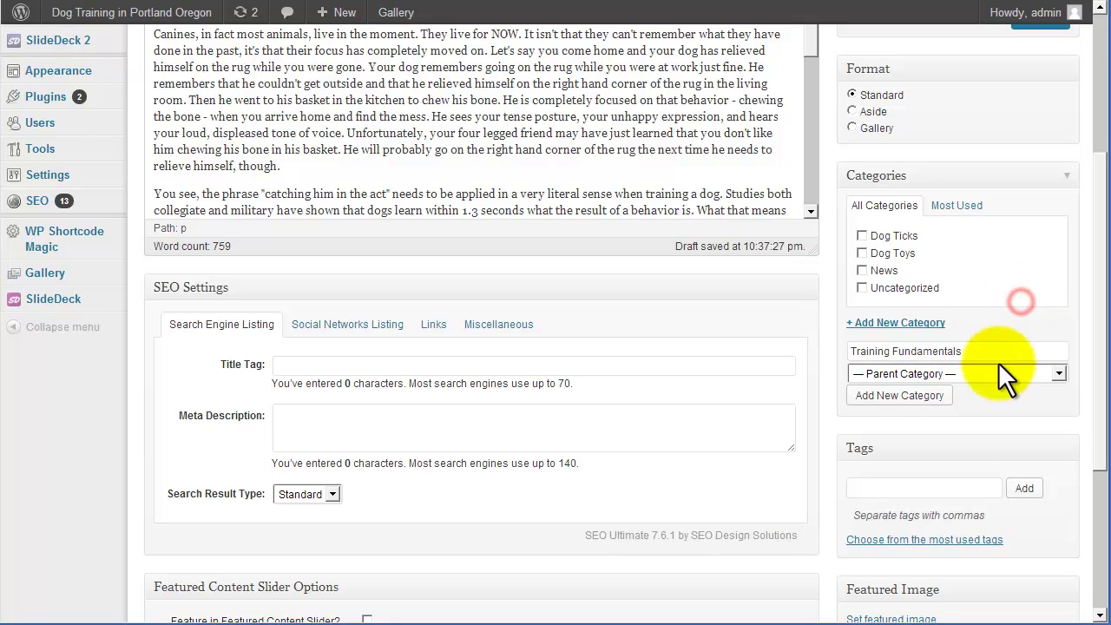
pyautogui.click(930, 373)
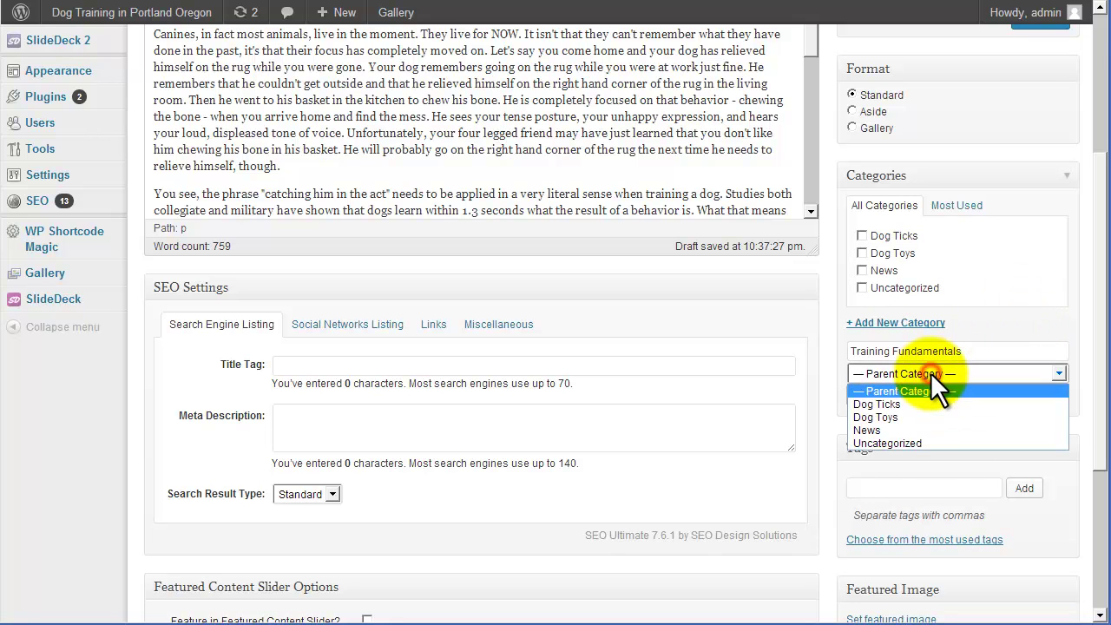
pyautogui.click(1007, 331)
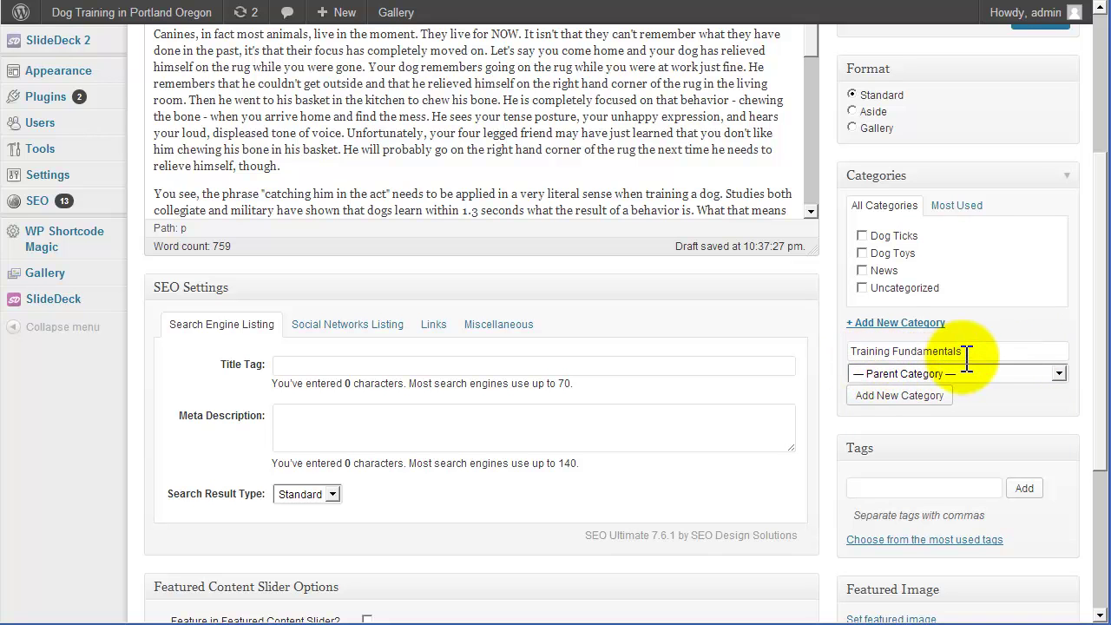
pyautogui.click(938, 377)
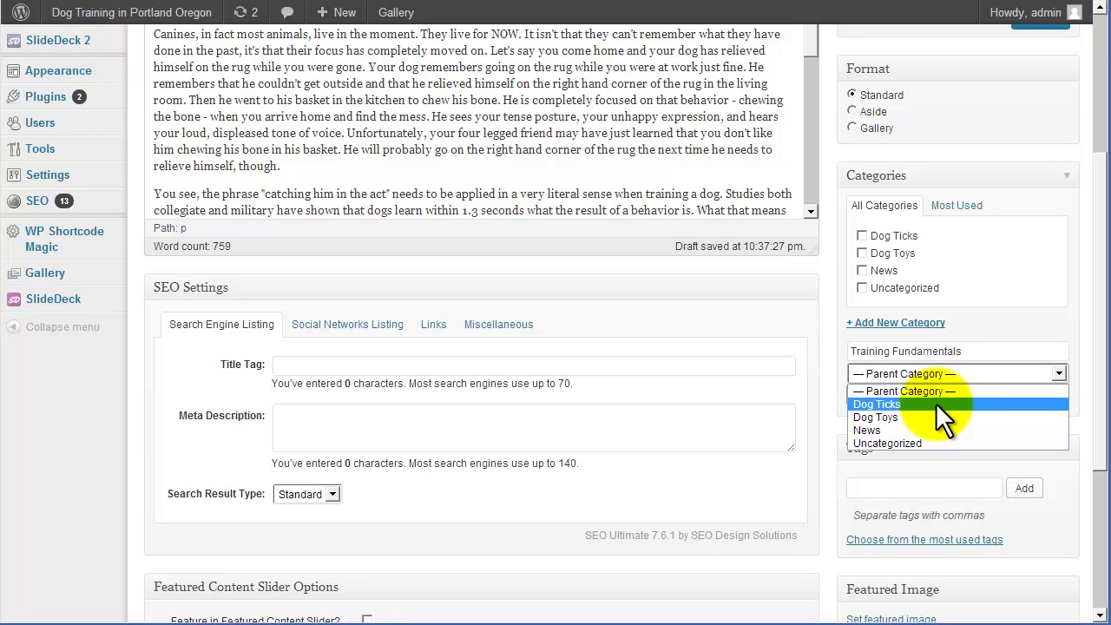
pyautogui.click(1035, 339)
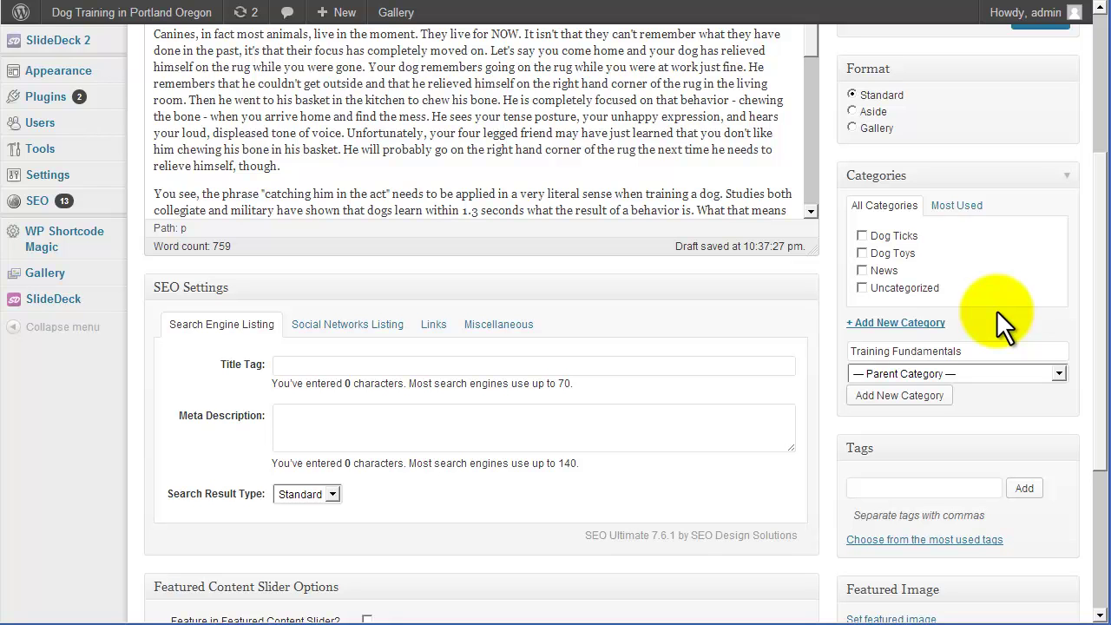
# Add the entered new category to the post without a parent category
pyautogui.click(929, 398)
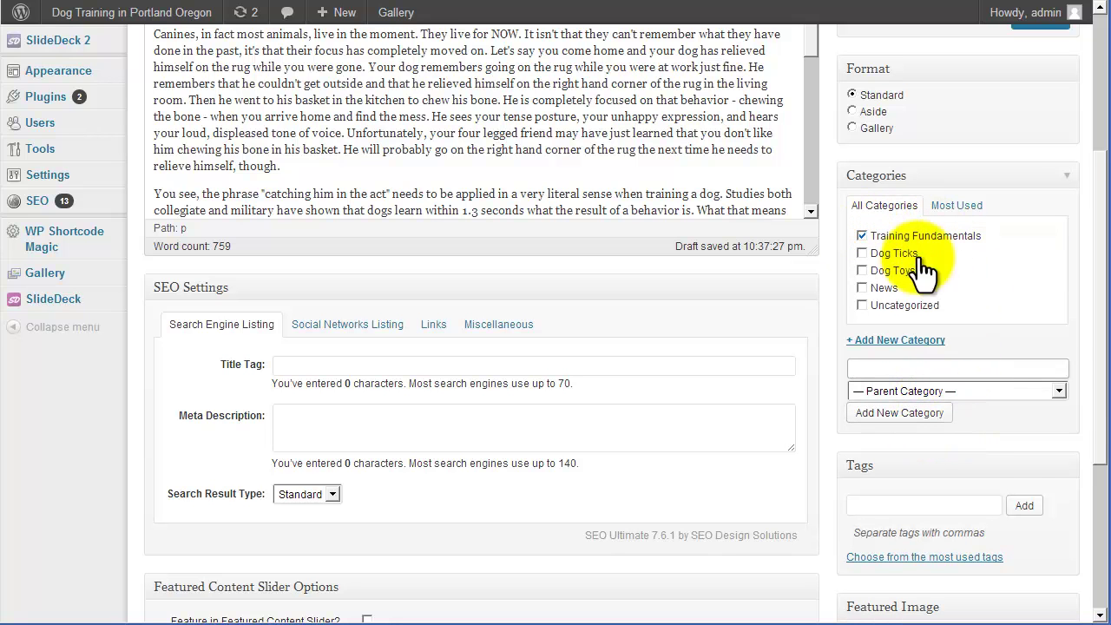
pyautogui.moveTo(1108, 199); pyautogui.dragTo(1105, 303)
pyautogui.scroll(3, 1105, 311)
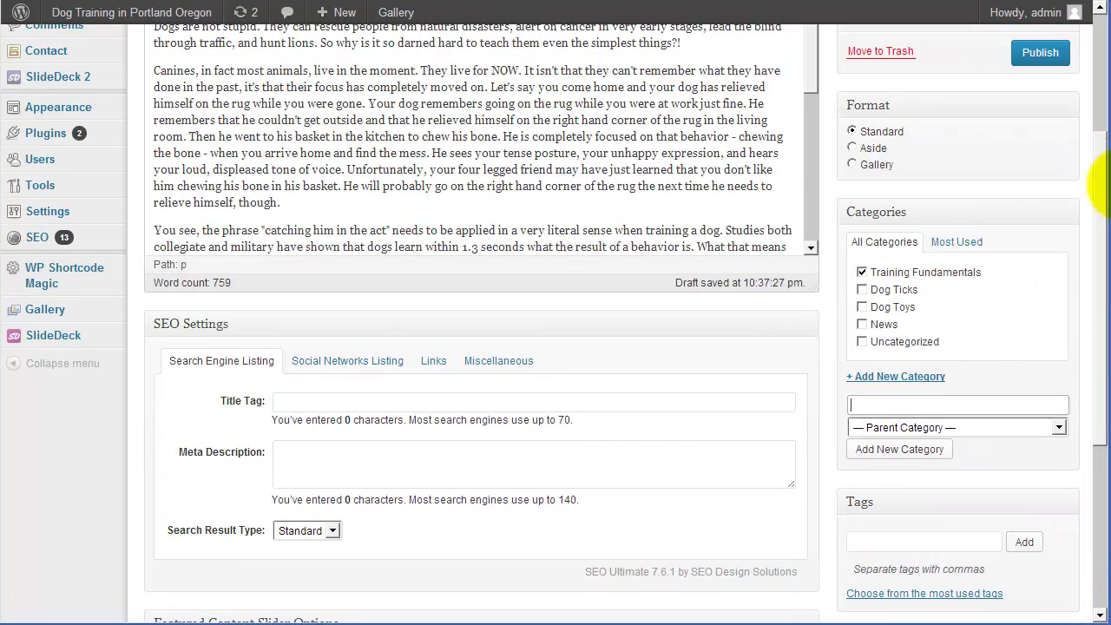
# Tick the Uncategorized category for the post and clear it again
pyautogui.click(863, 342)
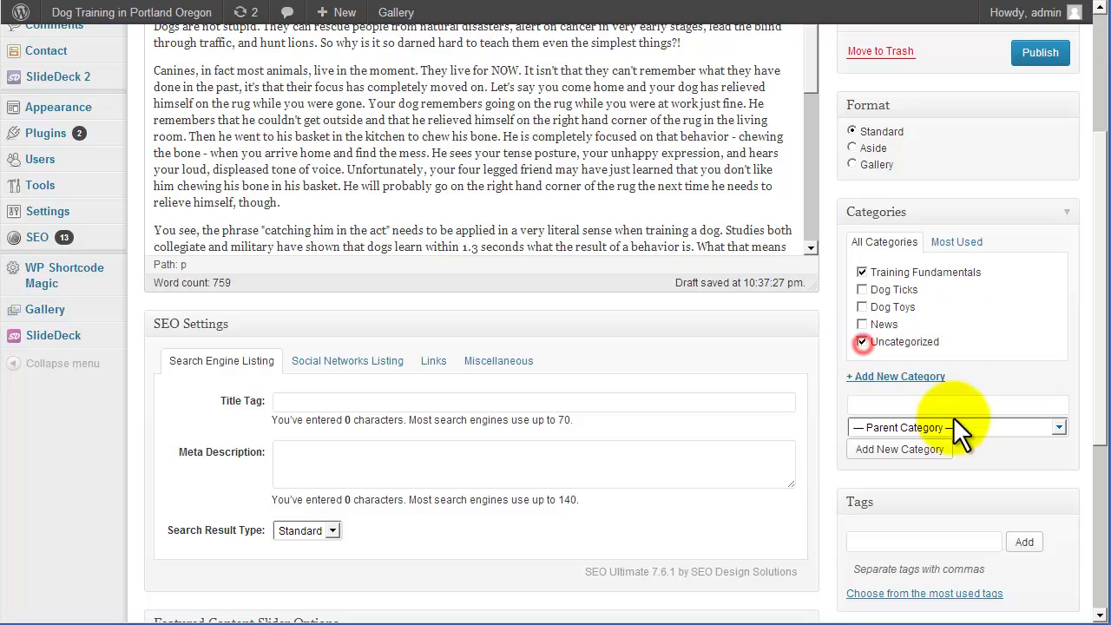
pyautogui.click(862, 343)
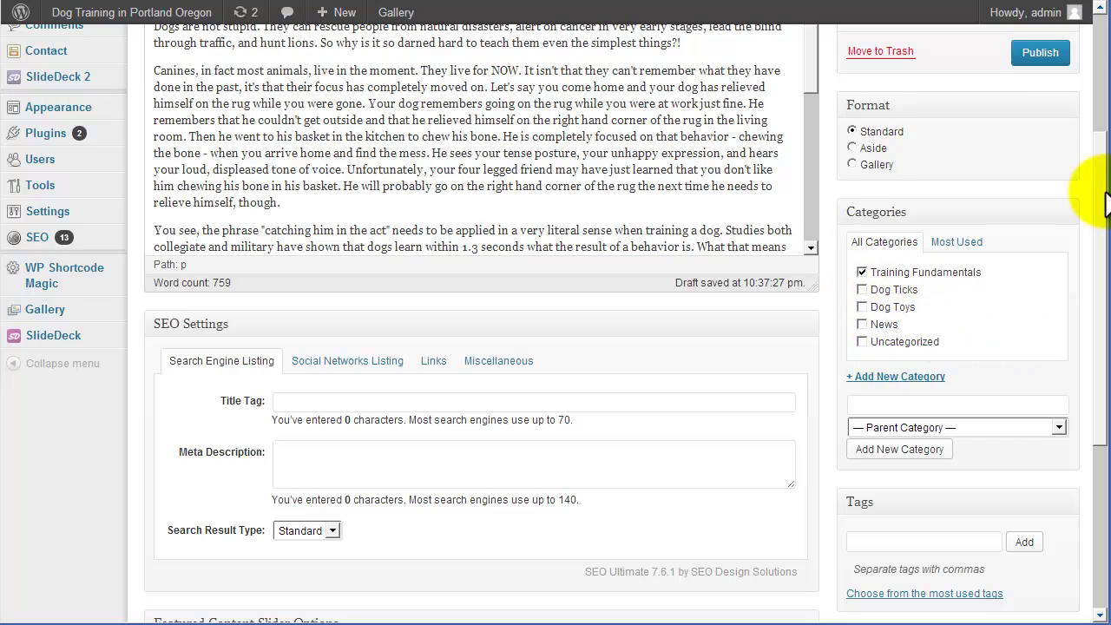
# Switch to the NoteTab Light document and copy the comma-separated tag list from "Conditioning" to "Behavior Modification"
pyautogui.moveTo(1103, 191); pyautogui.dragTo(1099, 261)
pyautogui.scroll(-3, 1096, 269)
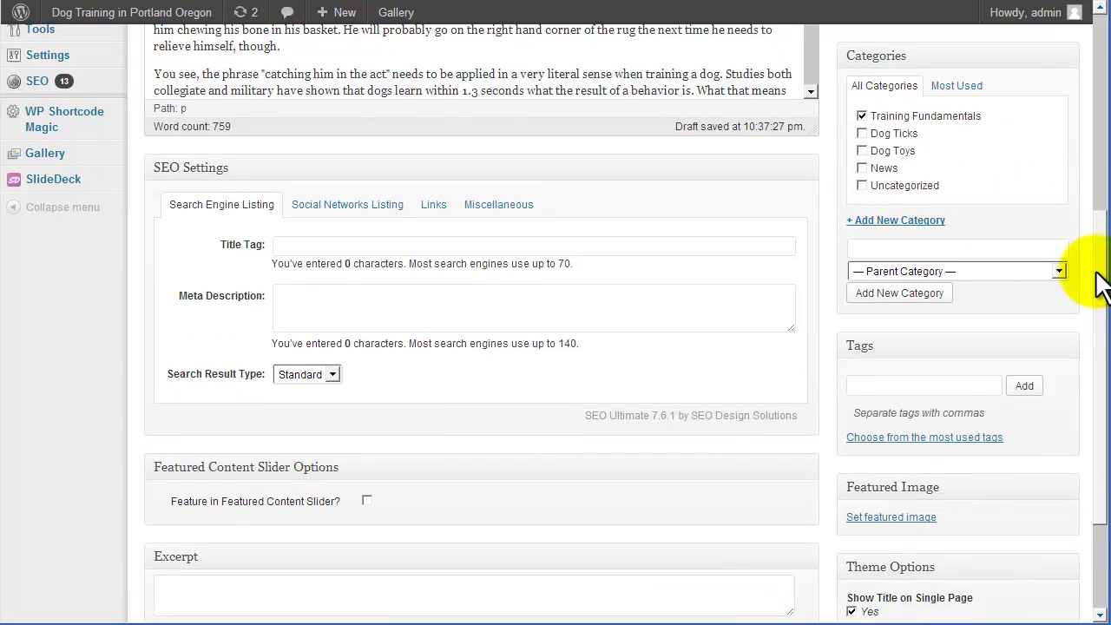
pyautogui.click(946, 322)
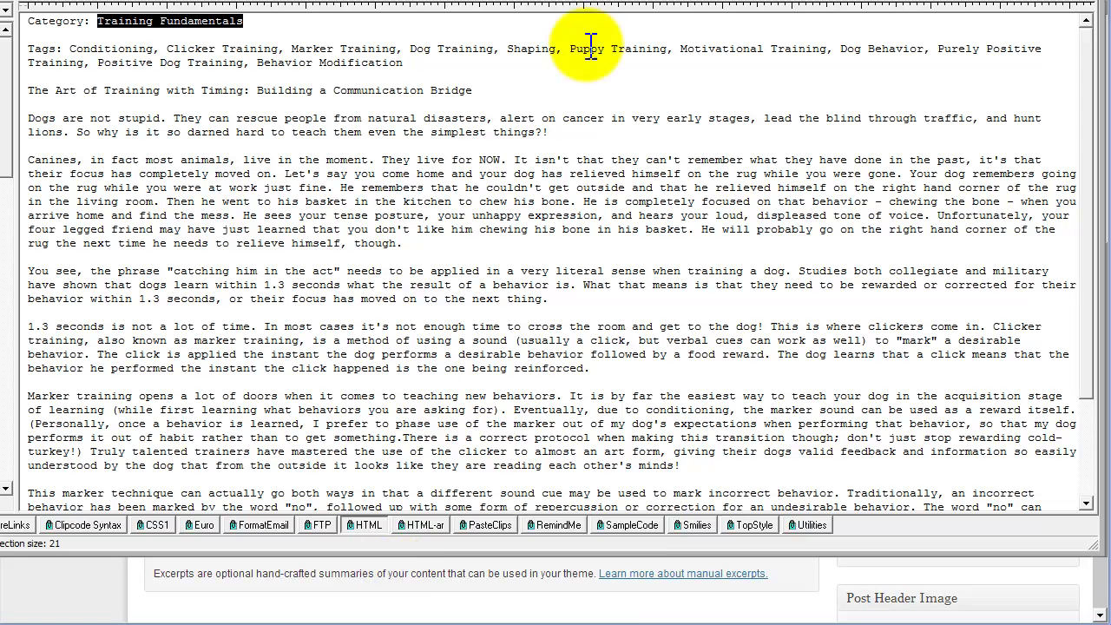
pyautogui.click(309, 621)
pyautogui.moveTo(423, 65); pyautogui.dragTo(94, 45)
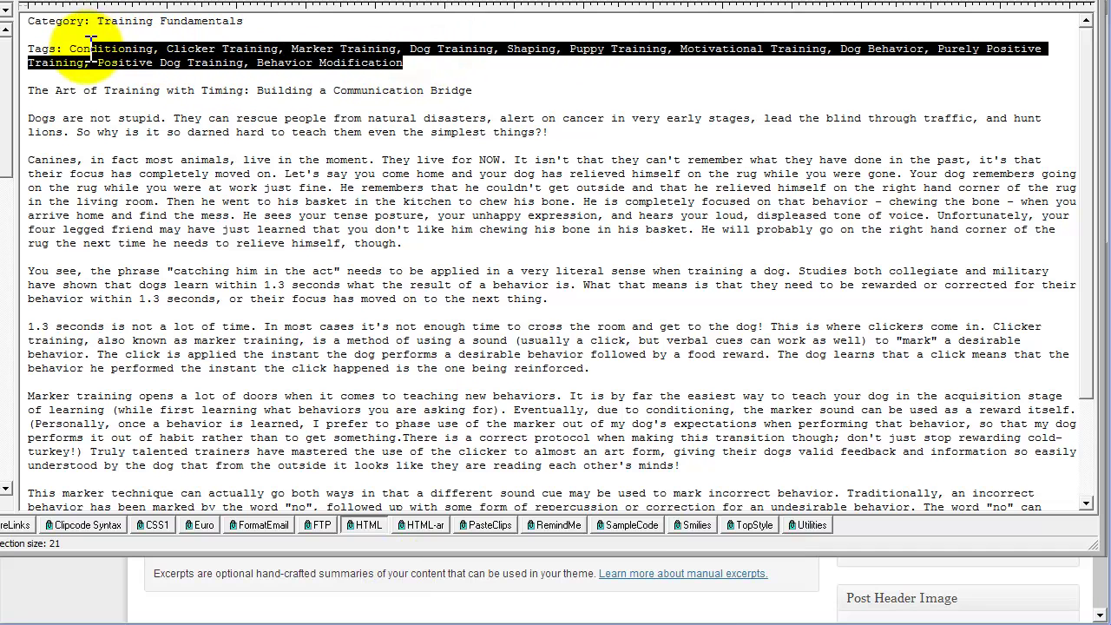
pyautogui.rightClick(108, 44)
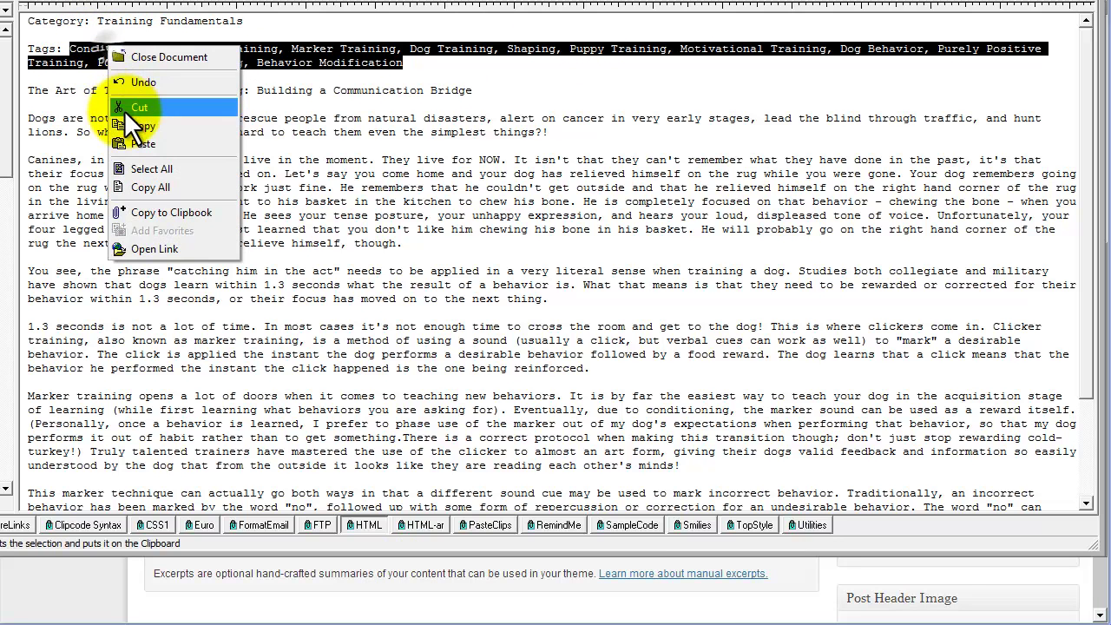
pyautogui.click(137, 127)
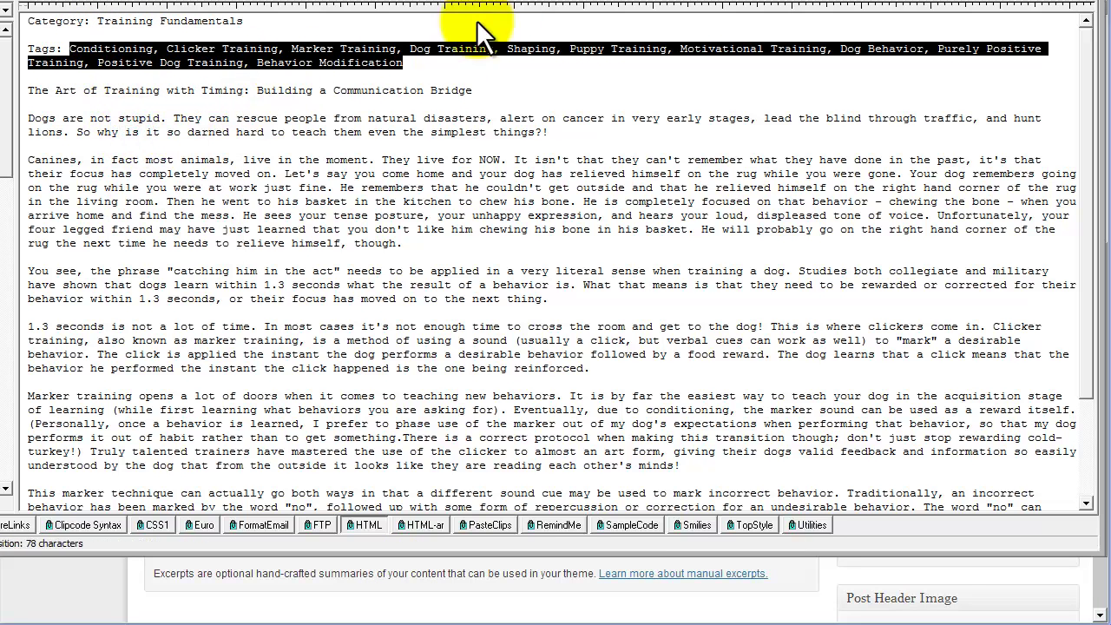
# Review the individual tags in the text document's tag list and how commas separate them
pyautogui.click(290, 45)
pyautogui.moveTo(68, 49); pyautogui.dragTo(154, 48)
pyautogui.moveTo(167, 49)
pyautogui.mouseDown()
pyautogui.moveTo(397, 48)
pyautogui.moveTo(76, 36)
pyautogui.moveTo(75, 49)
pyautogui.mouseUp()
pyautogui.click(450, 49)
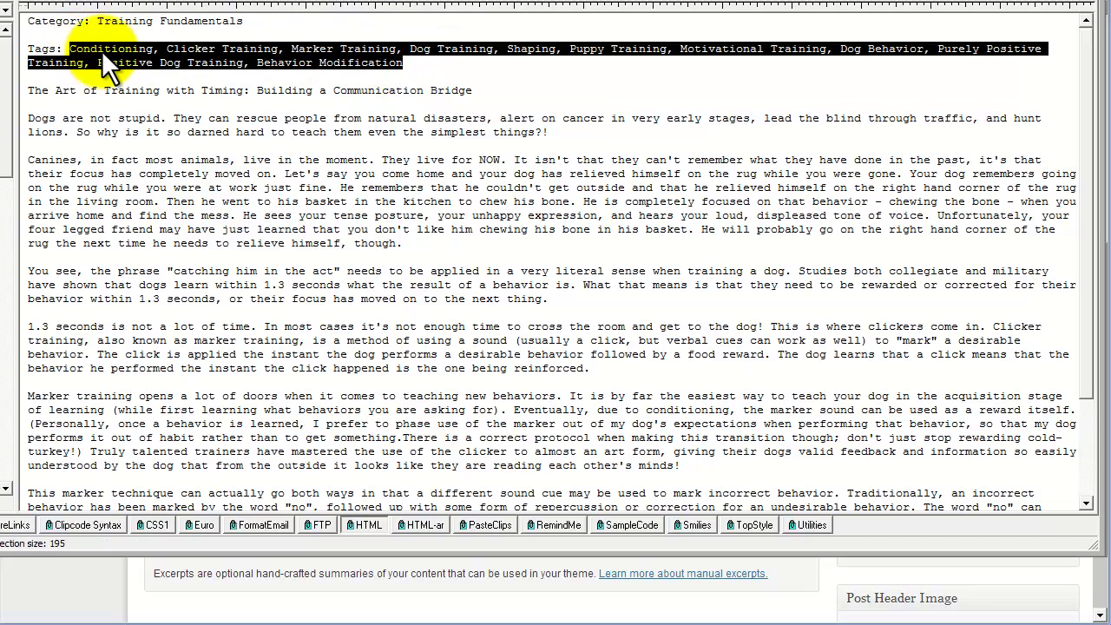
pyautogui.click(162, 56)
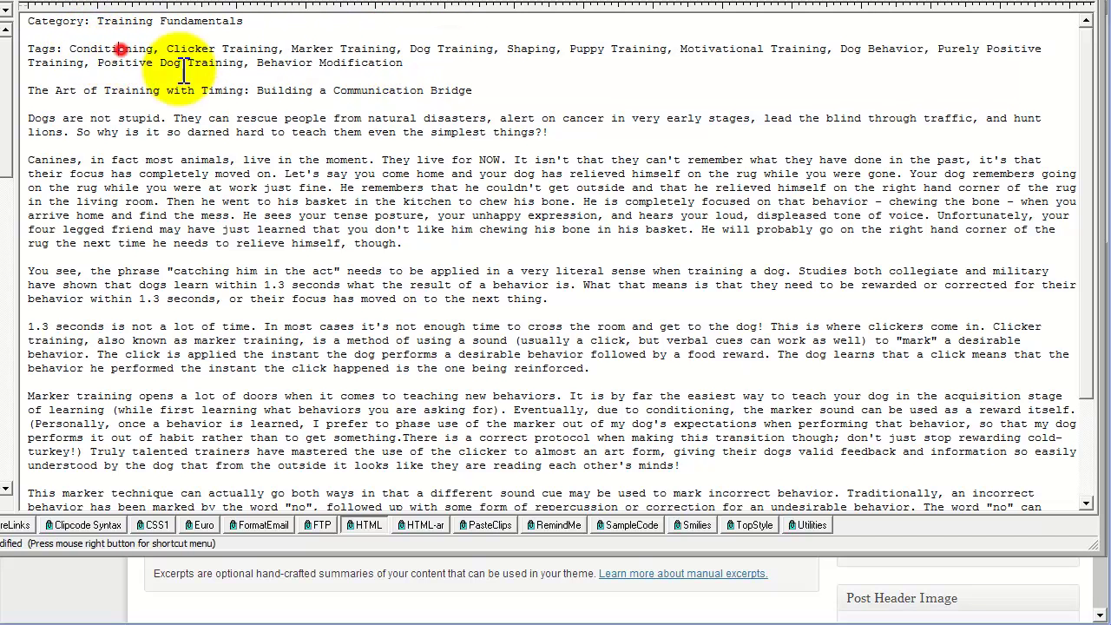
pyautogui.click(70, 49)
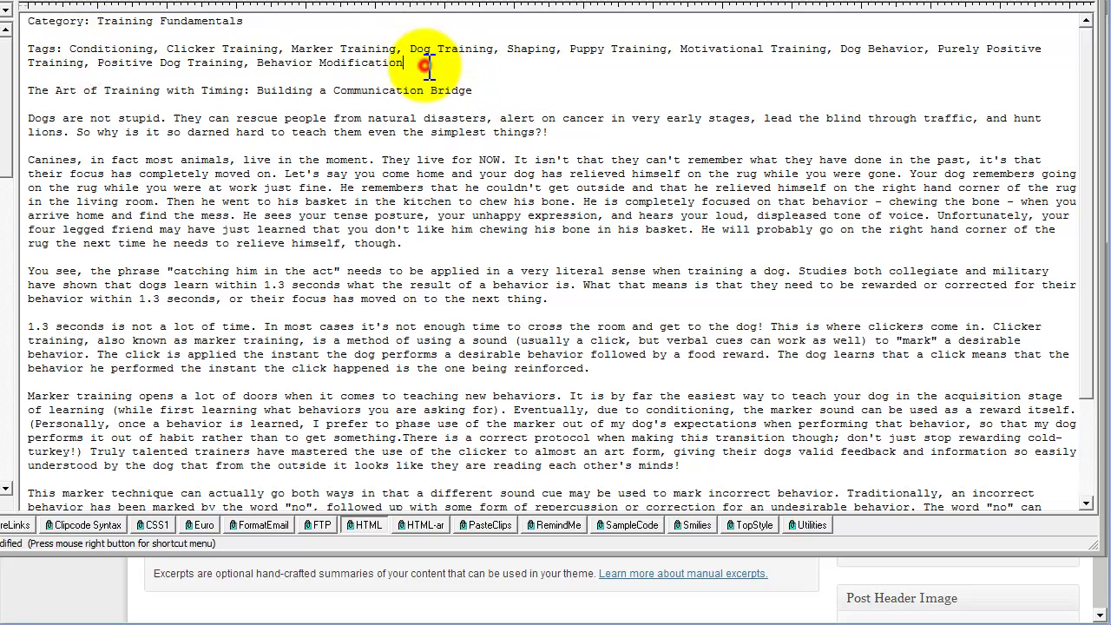
pyautogui.moveTo(70, 49); pyautogui.dragTo(154, 50)
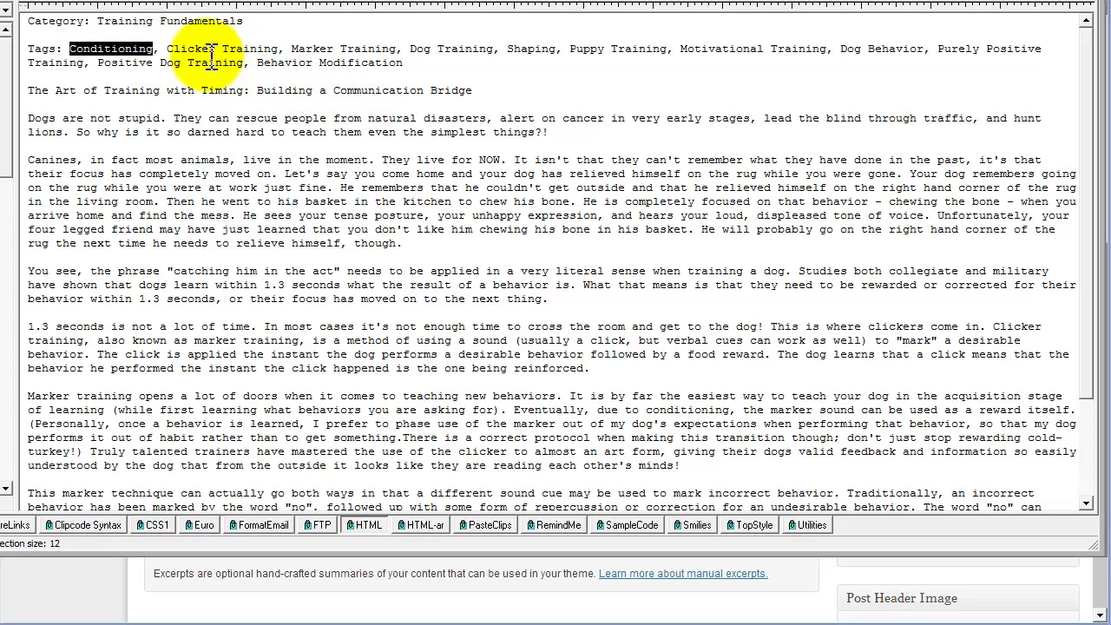
pyautogui.click(175, 52)
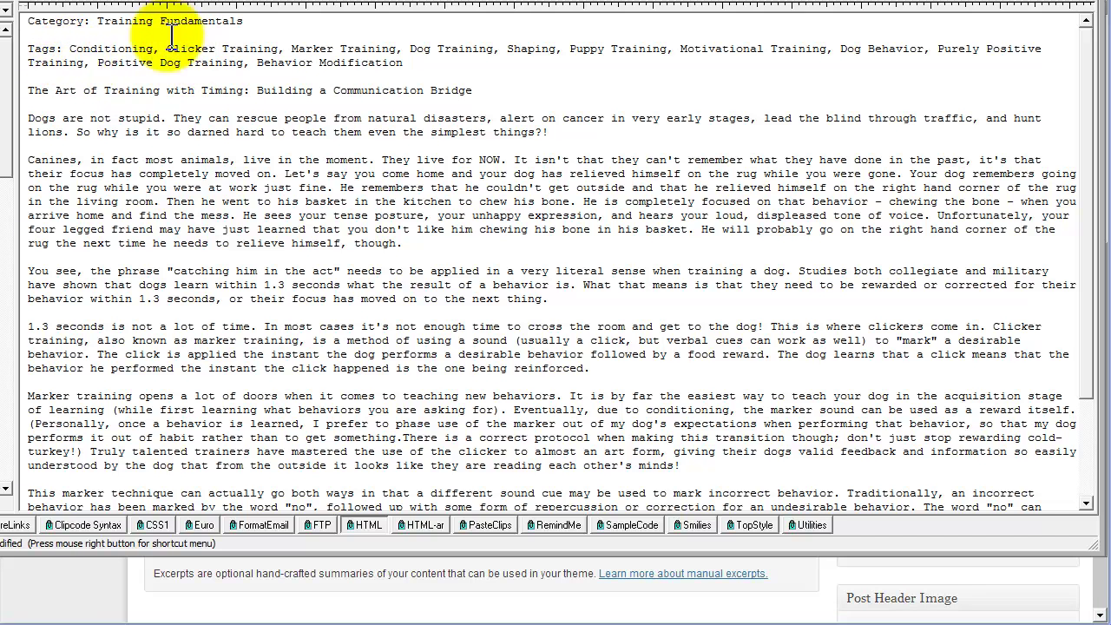
pyautogui.doubleClick(73, 49)
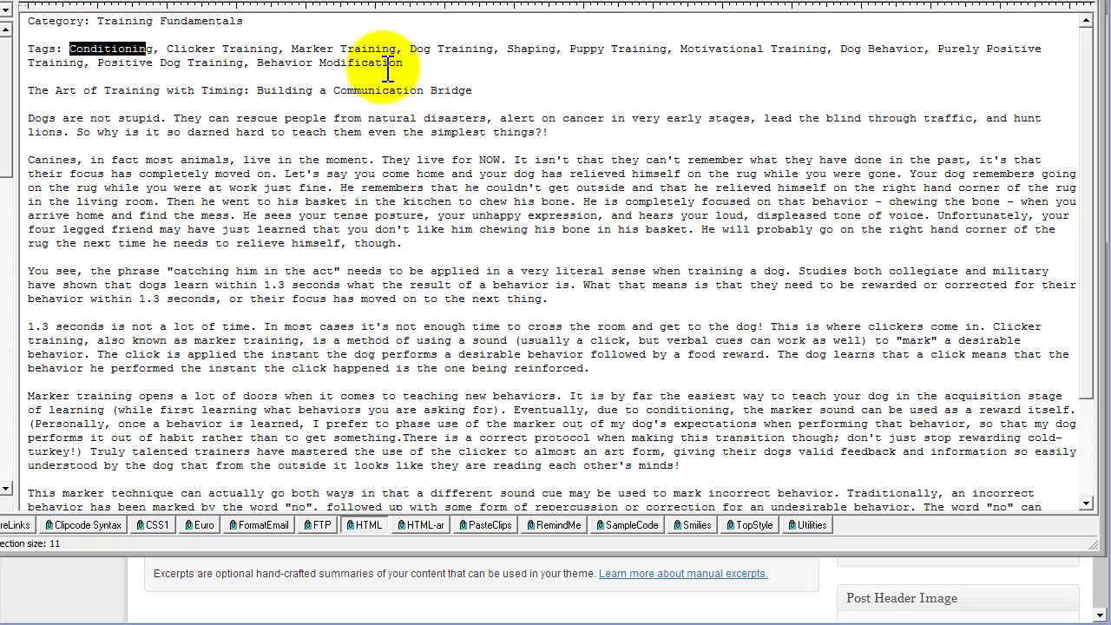
pyautogui.click(258, 61)
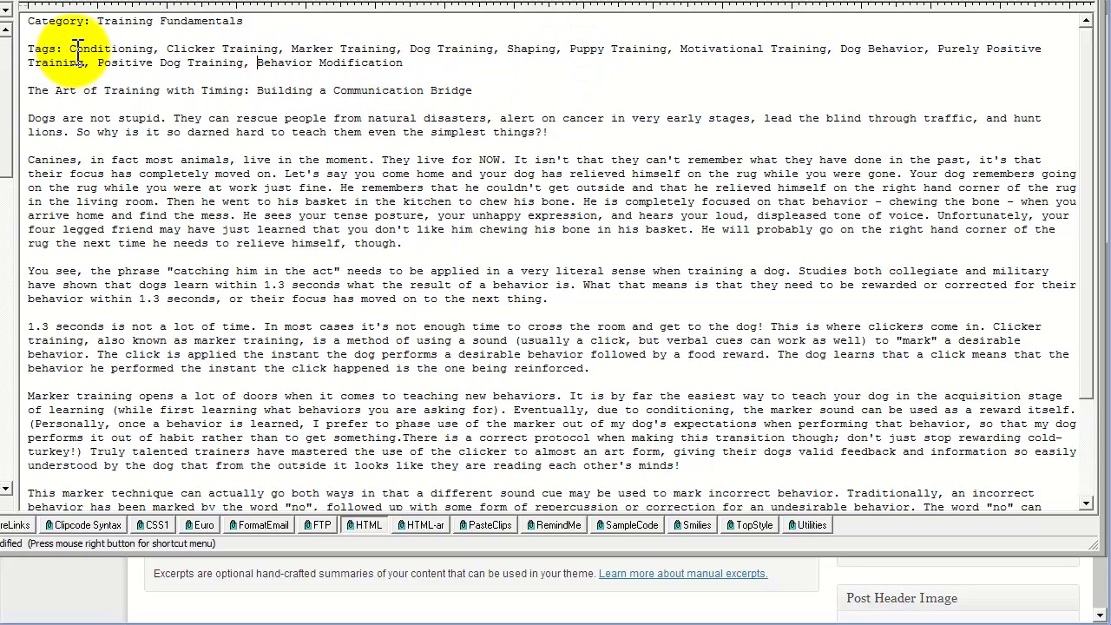
pyautogui.moveTo(71, 48); pyautogui.dragTo(150, 45)
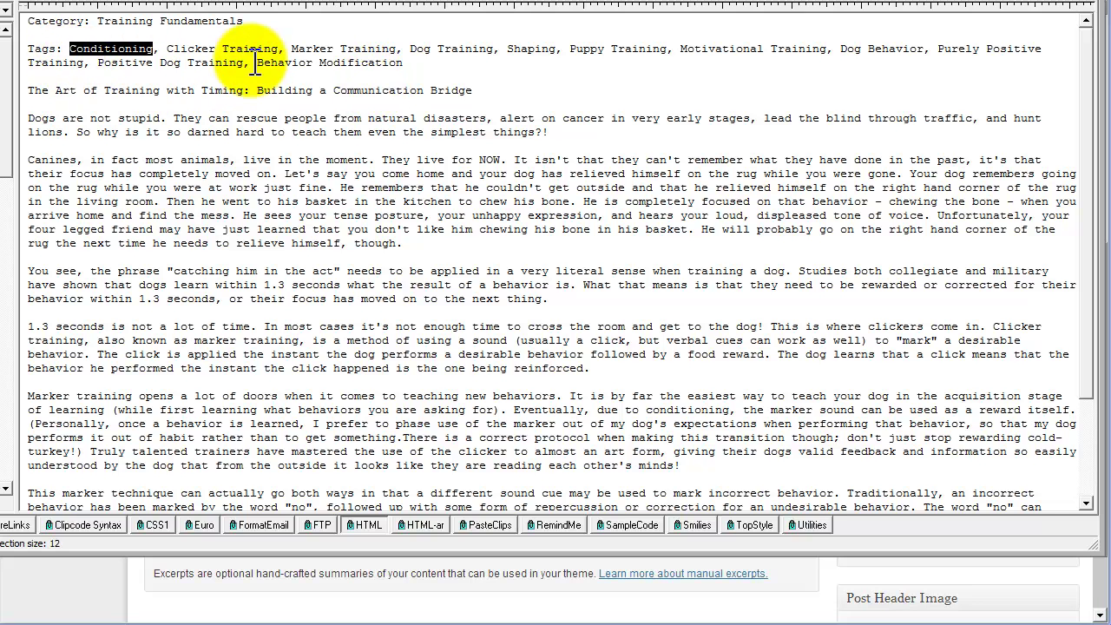
pyautogui.click(75, 52)
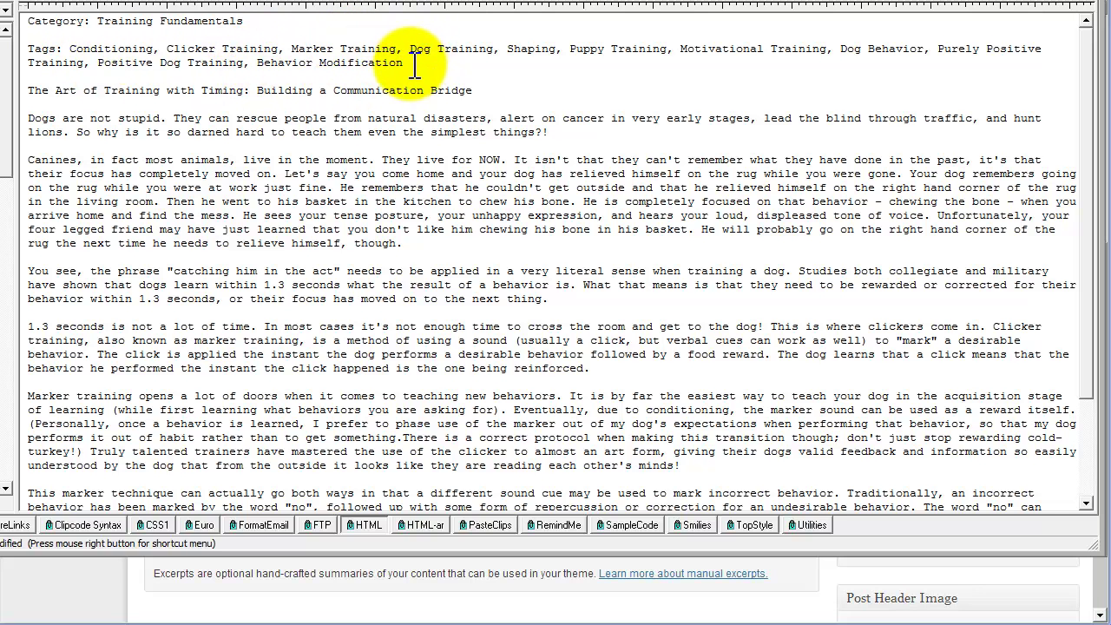
# Select the tag list from "Conditioning" to "Behavior Modification" in the text document and add it as the post's tags in WordPress
pyautogui.moveTo(408, 65); pyautogui.dragTo(78, 52)
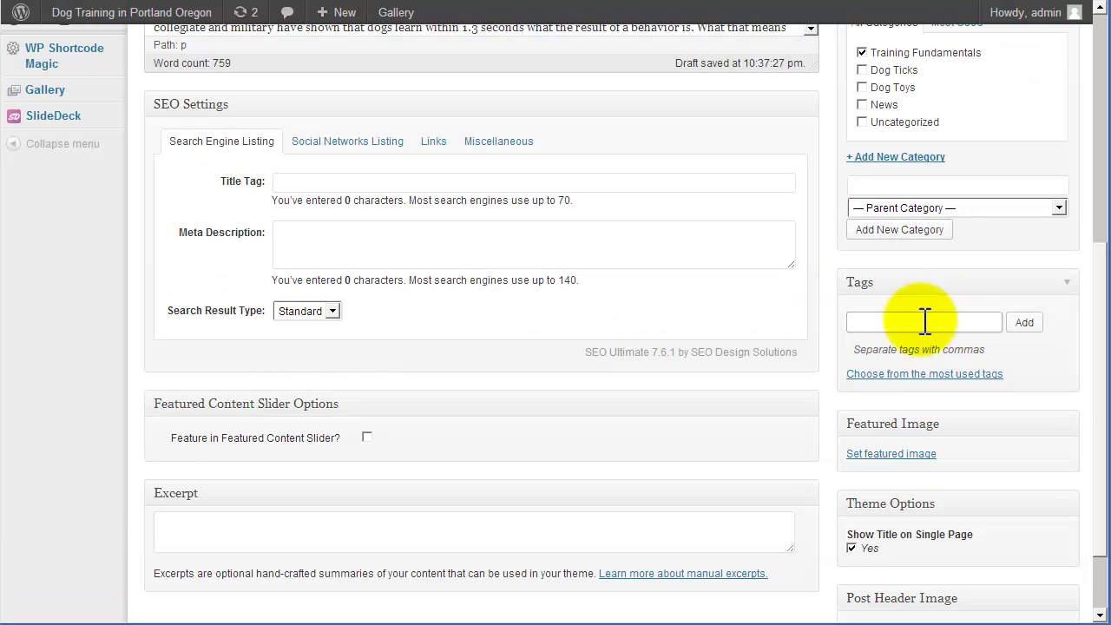
pyautogui.click(920, 323)
pyautogui.hotkey('ctrl', 'v')
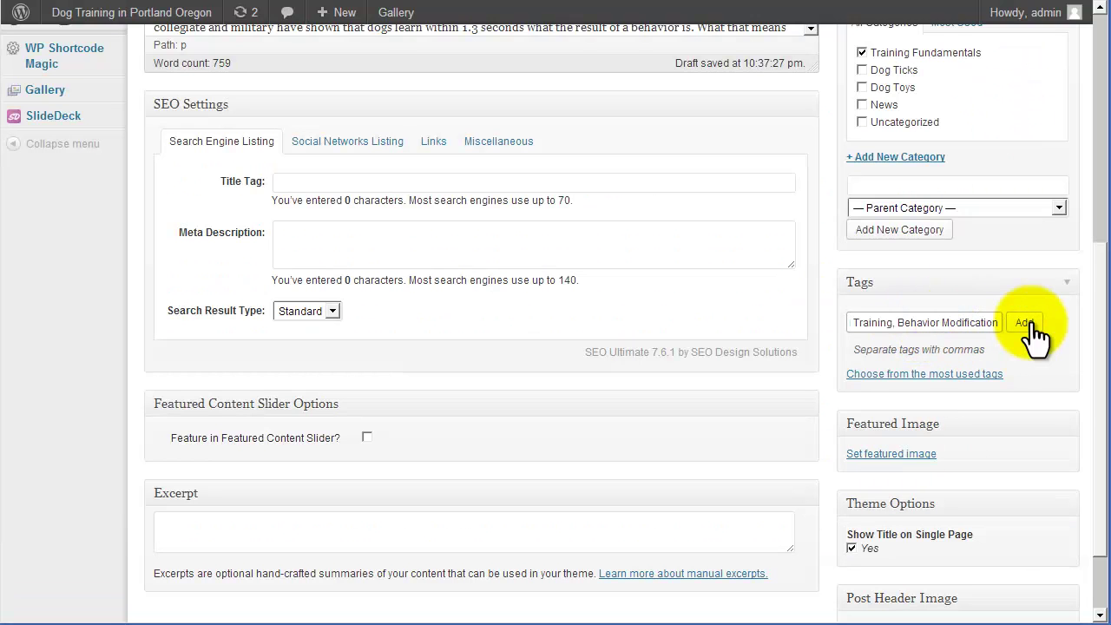
pyautogui.click(1036, 327)
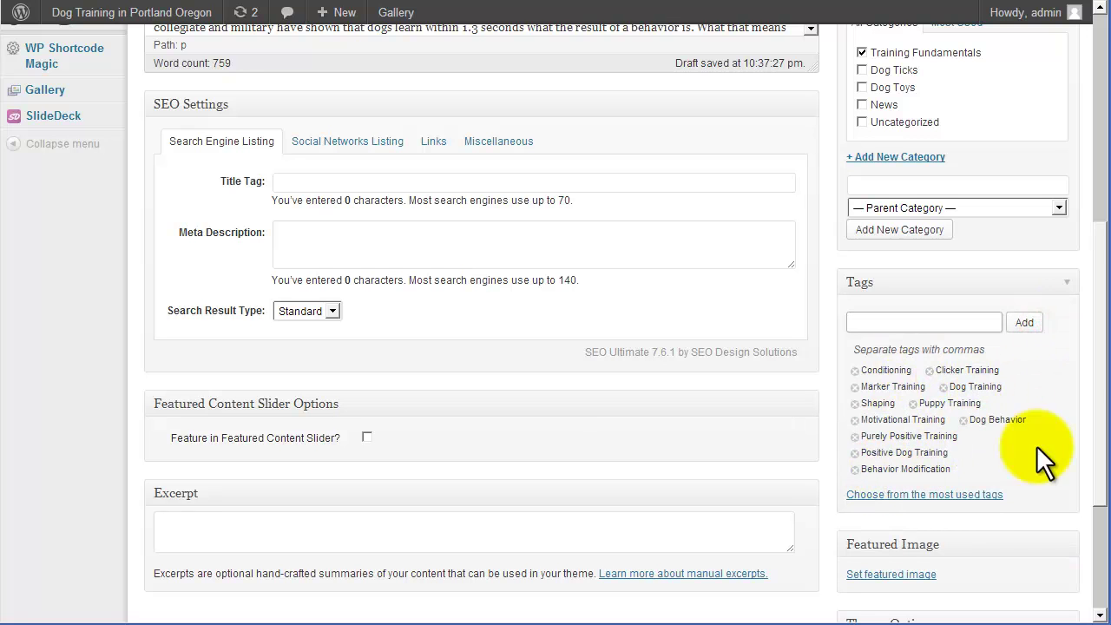
# Publish the post "The Art of Training with Timing: Building a Communication Bridge" immediately
pyautogui.scroll(-3, 1035, 367)
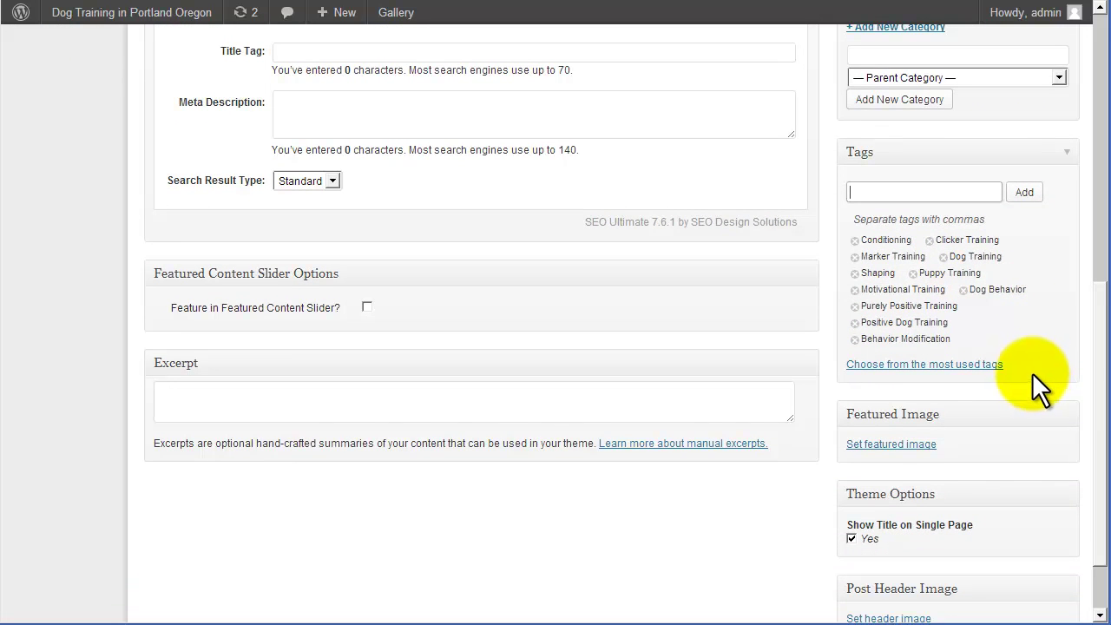
pyautogui.scroll(12, 1034, 374)
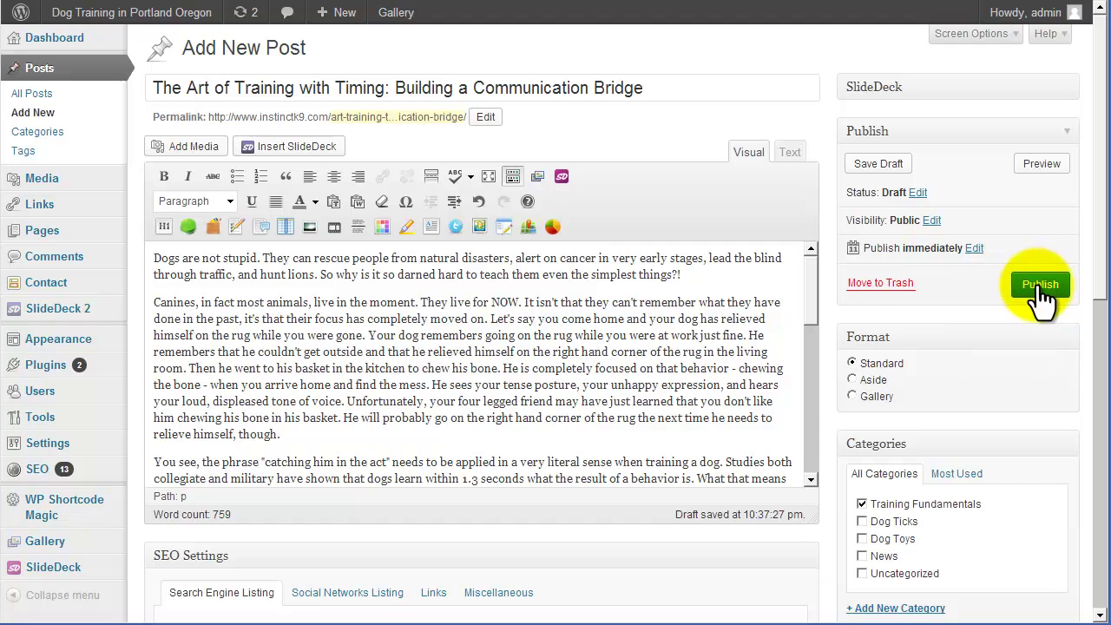
pyautogui.click(1042, 287)
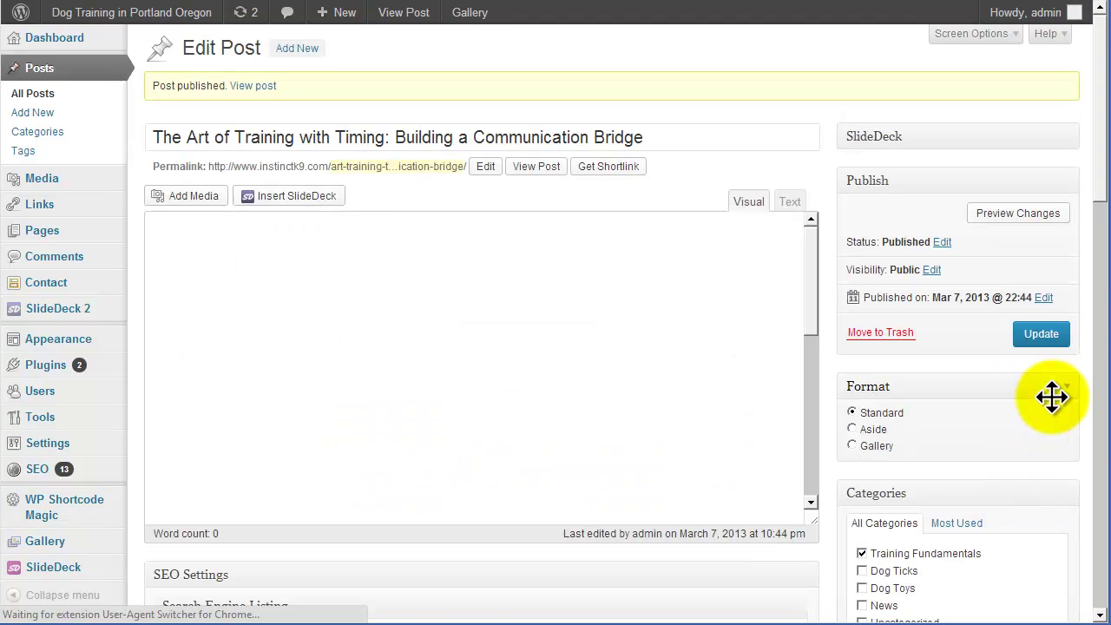
# Review the published post's edit page, checking its body text through the last paragraph and its categories and tags
pyautogui.scroll(-1, 1067, 374)
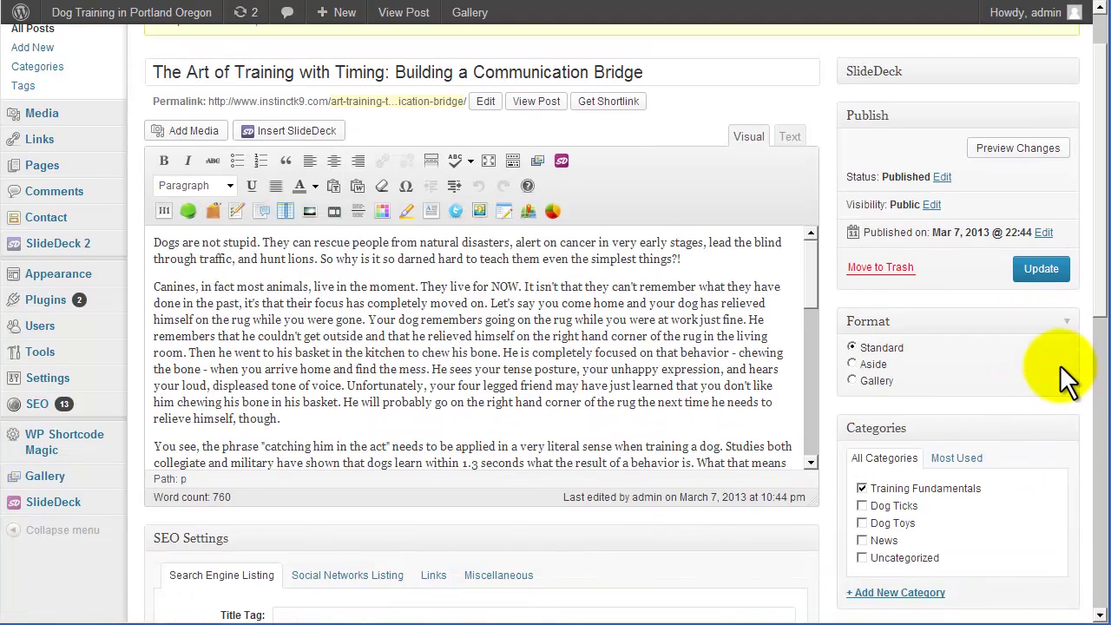
pyautogui.scroll(-2, 1075, 379)
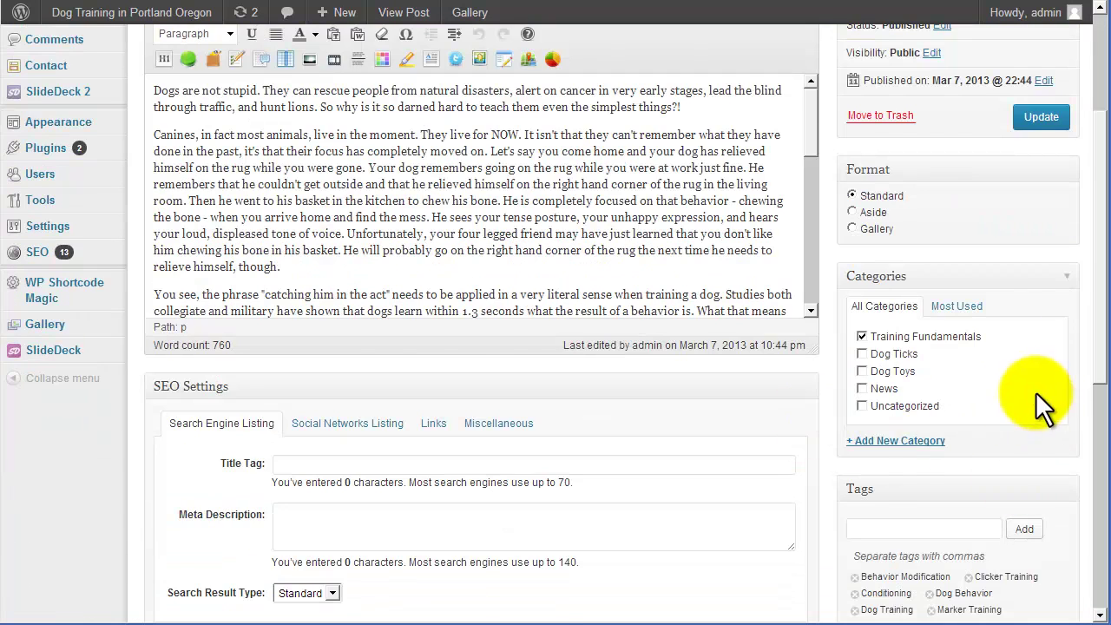
pyautogui.scroll(2, 1068, 291)
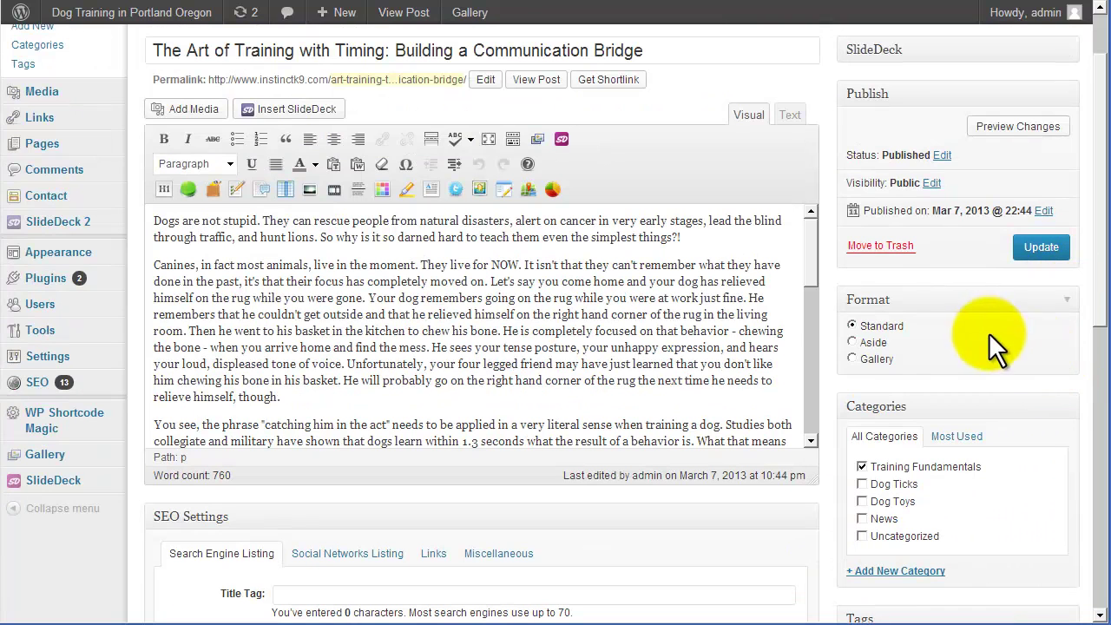
pyautogui.click(1037, 248)
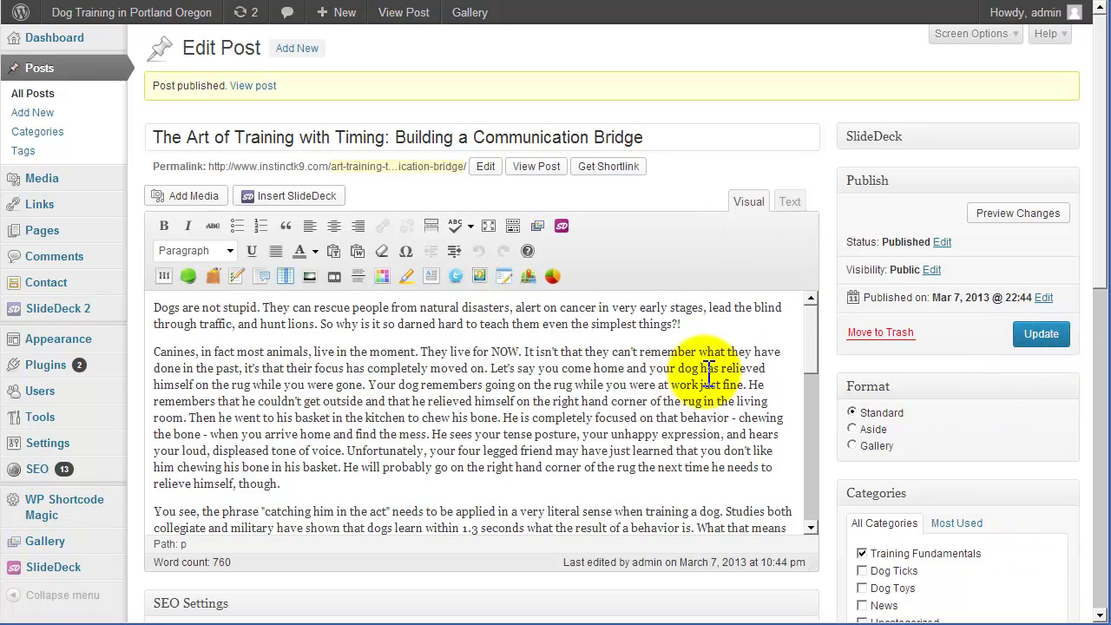
pyautogui.scroll(-10, 724, 352)
pyautogui.scroll(3, 923, 186)
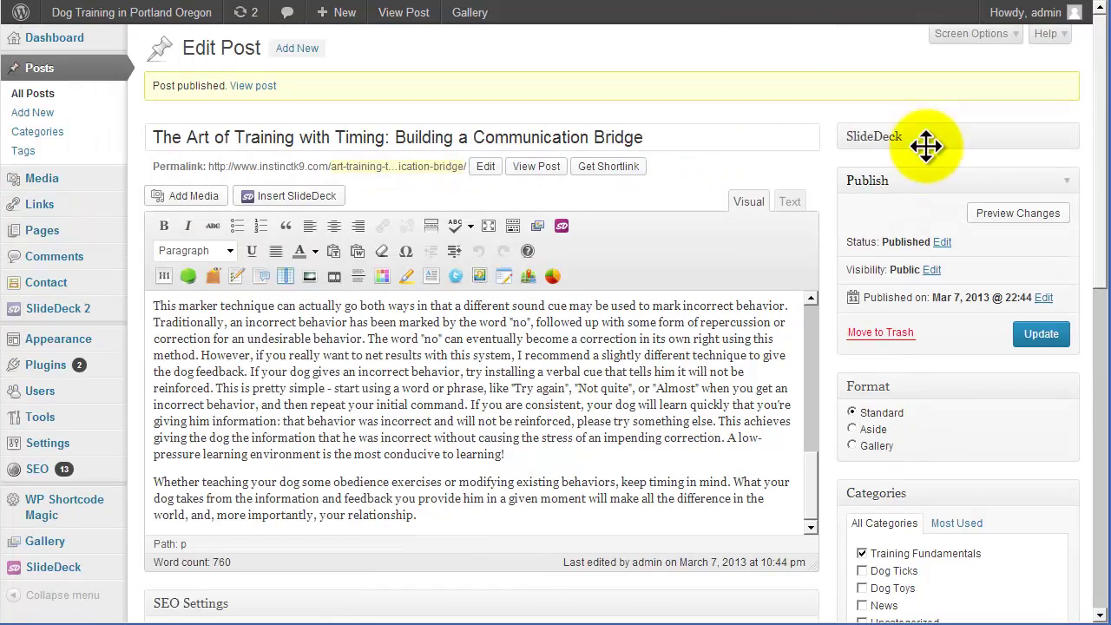
pyautogui.moveTo(1098, 117); pyautogui.dragTo(1092, 167)
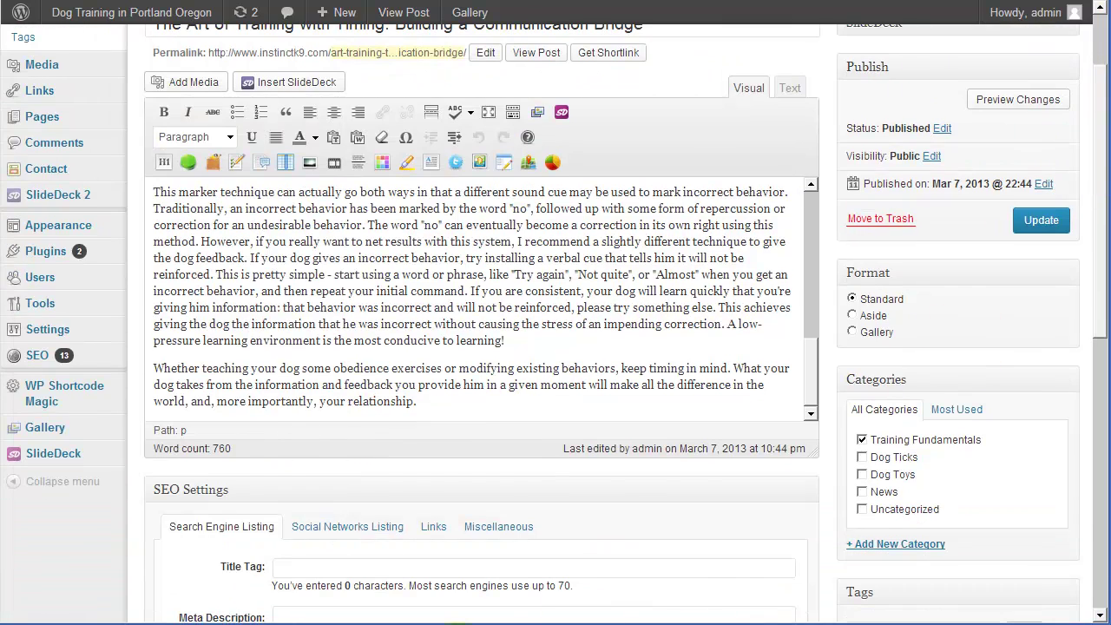